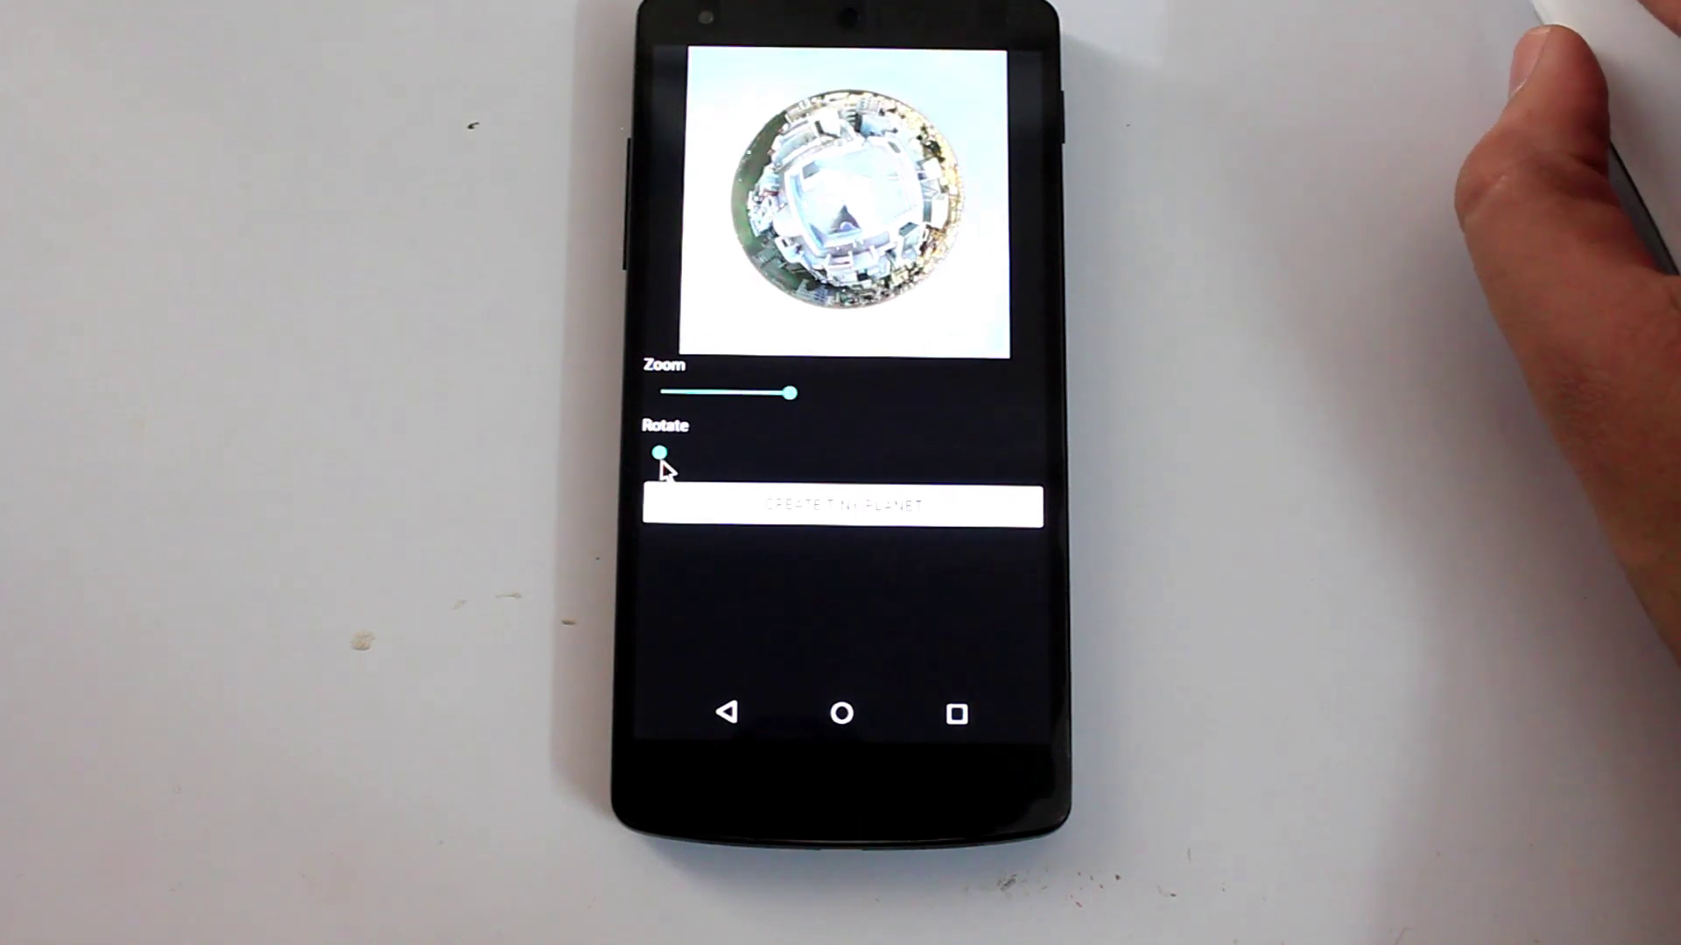
Step: Shrink and rotate the tiny planet, then generate the tiny planet image
drag(664, 458, 690, 463)
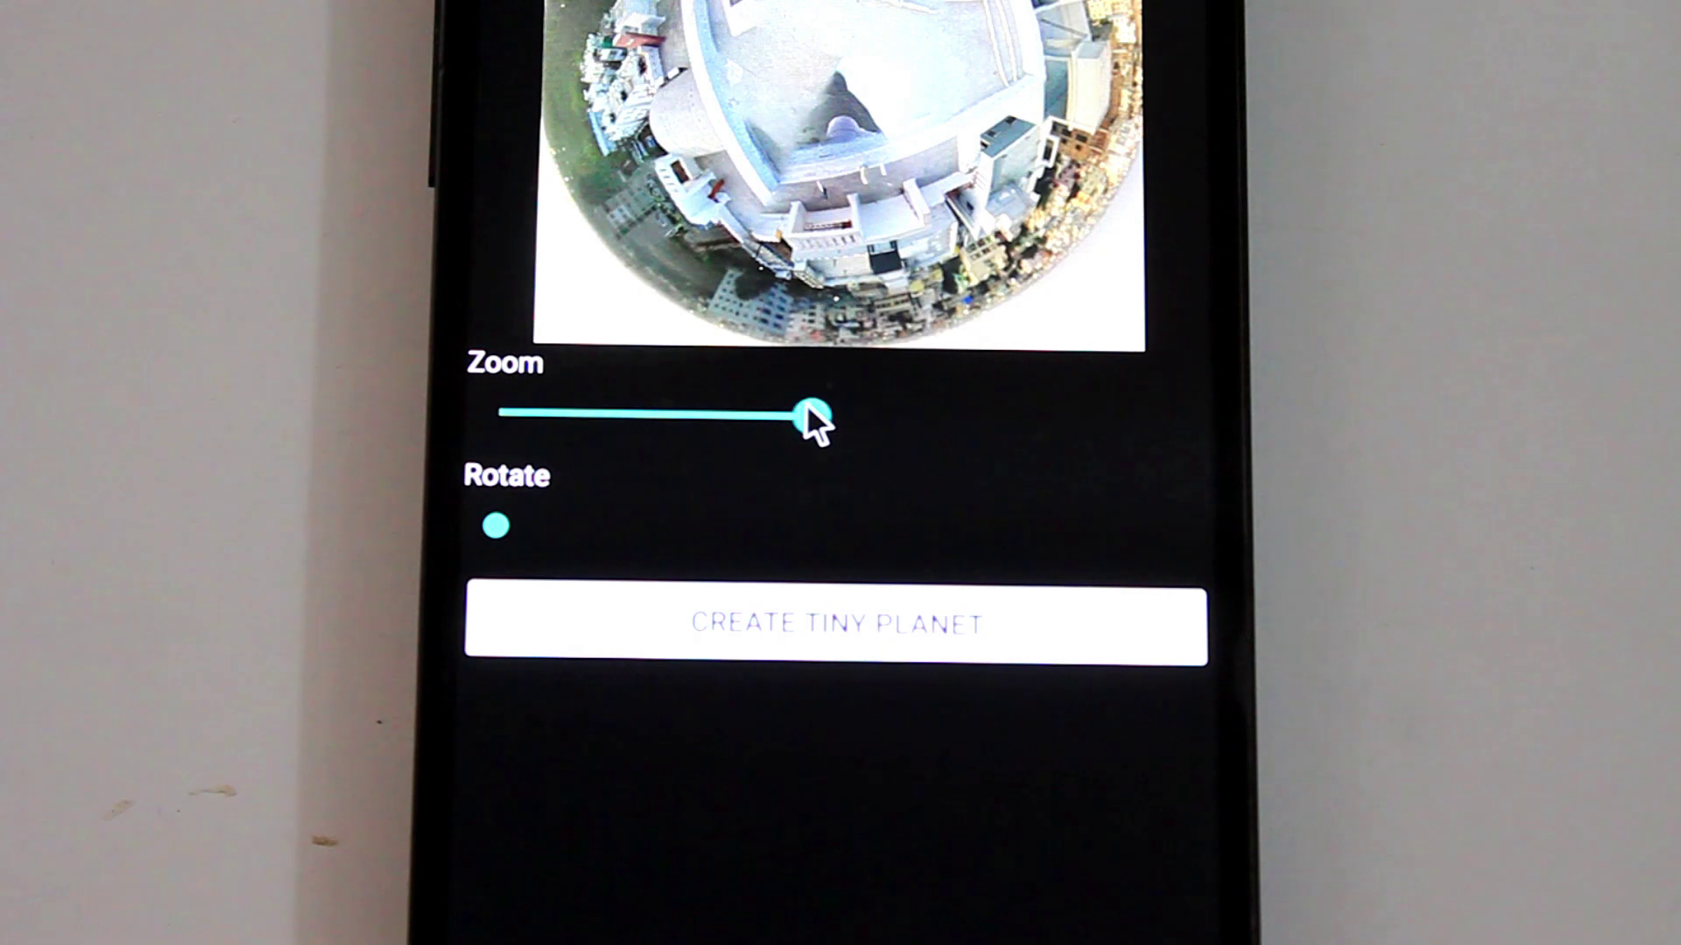
drag(819, 403, 698, 414)
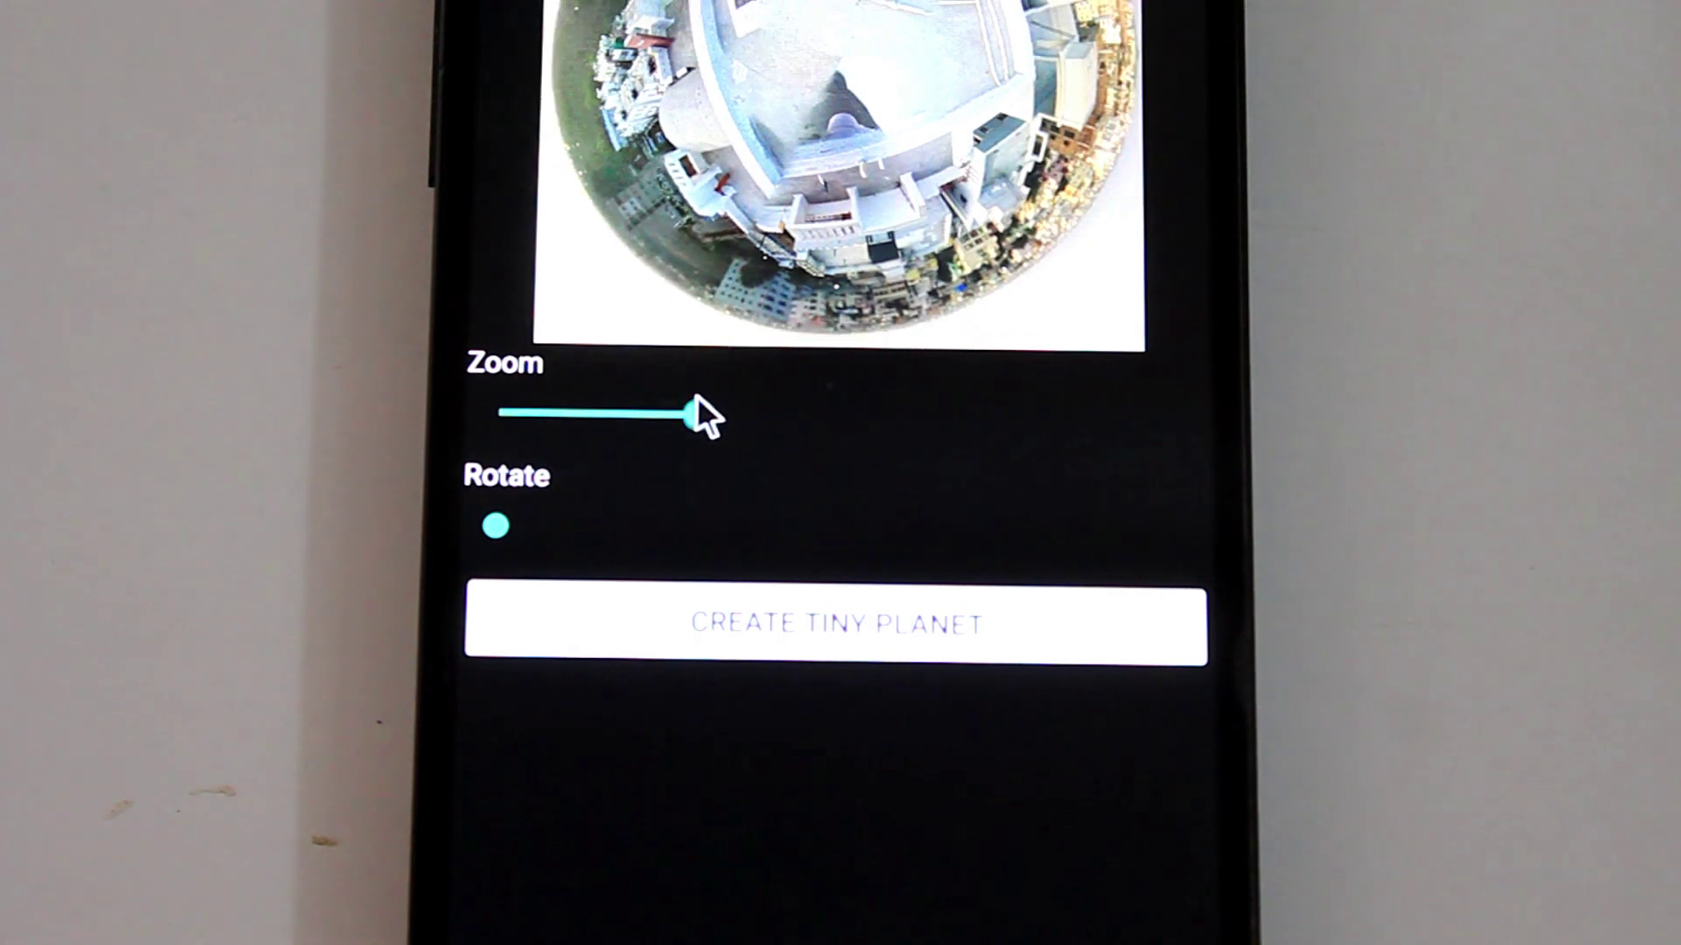
drag(498, 525, 570, 526)
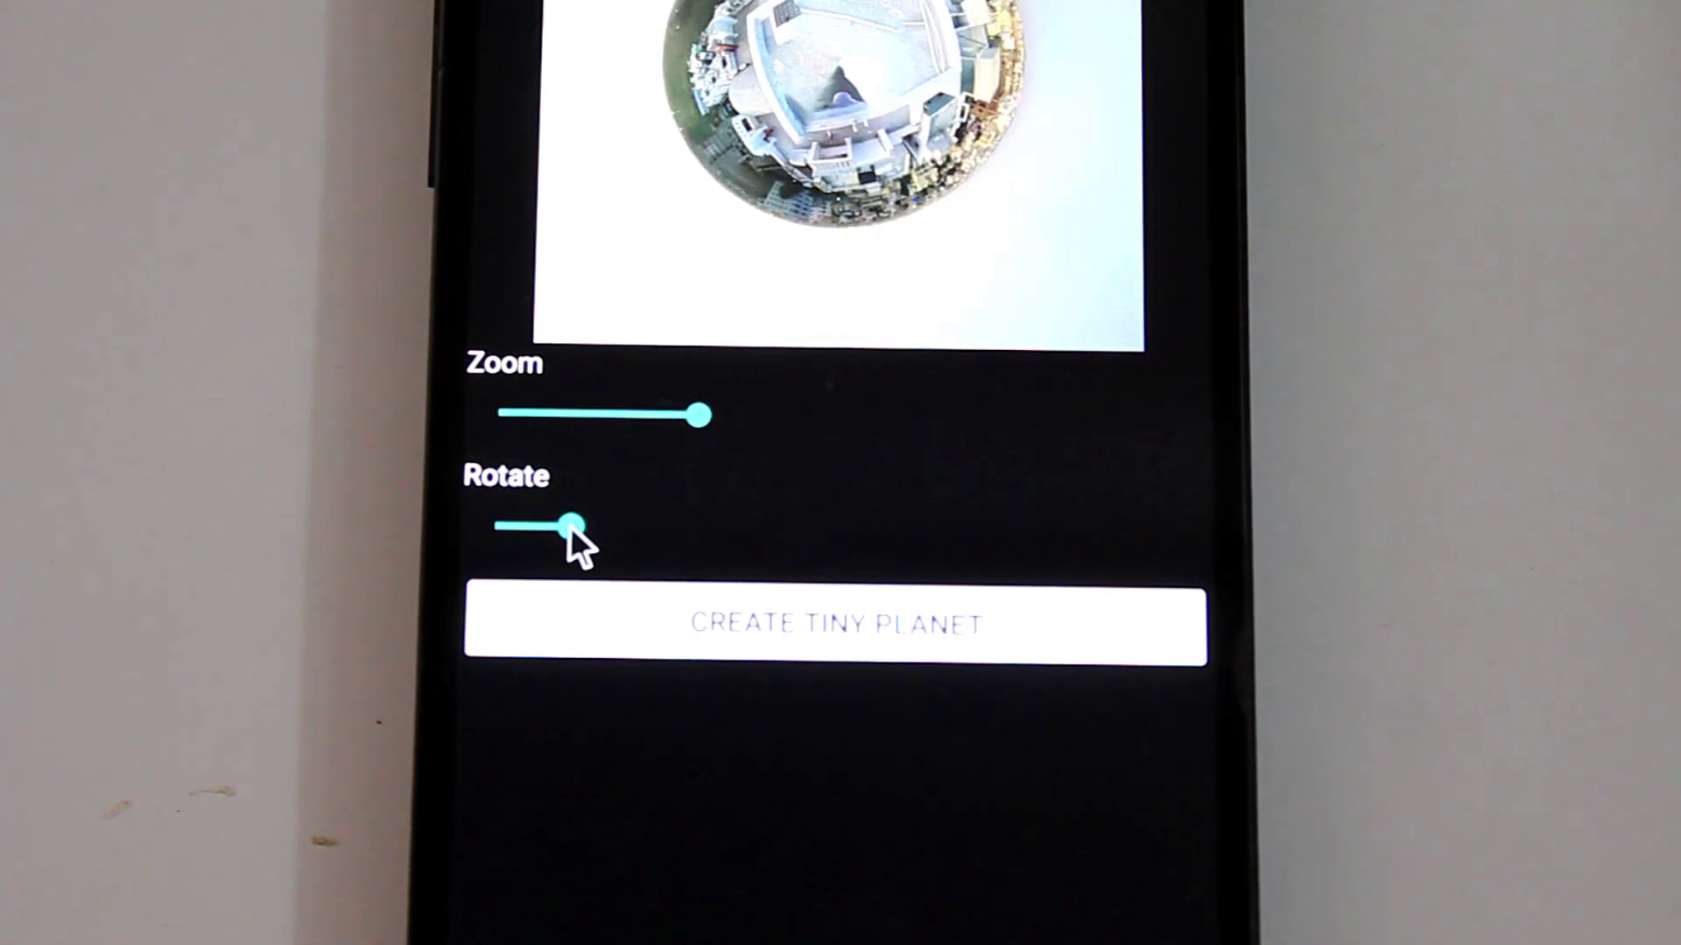
click(886, 603)
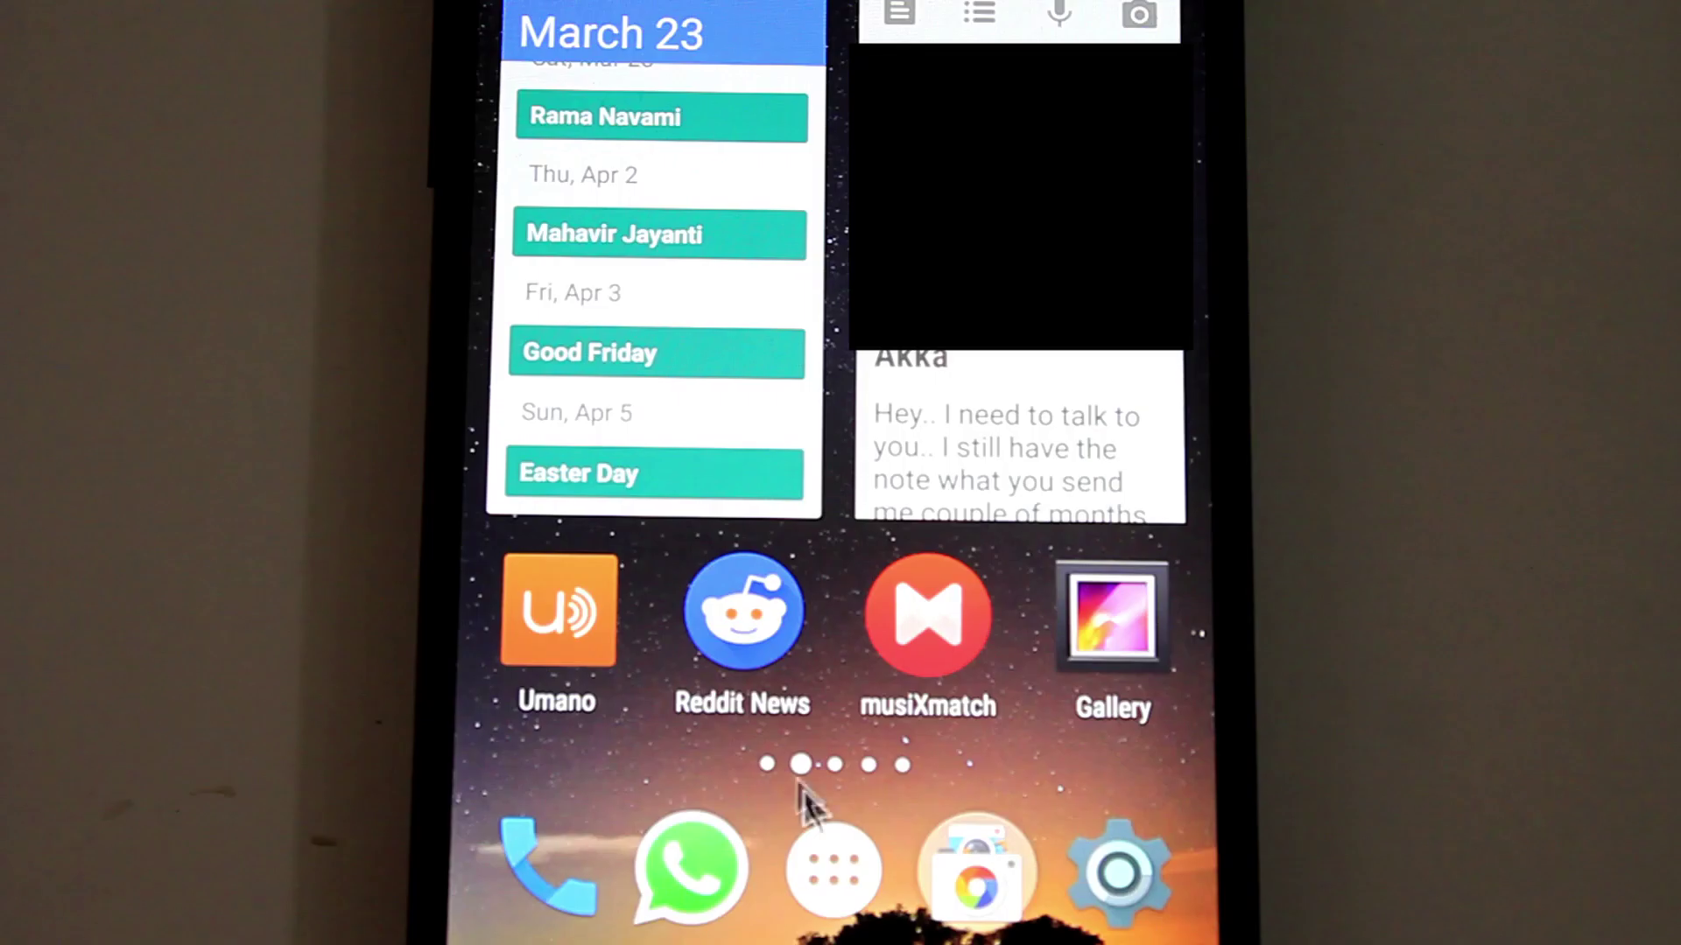
Step: Reopen the panorama from the camera apps folder and show its Create Tiny Planet and Photo Editor options
click(959, 856)
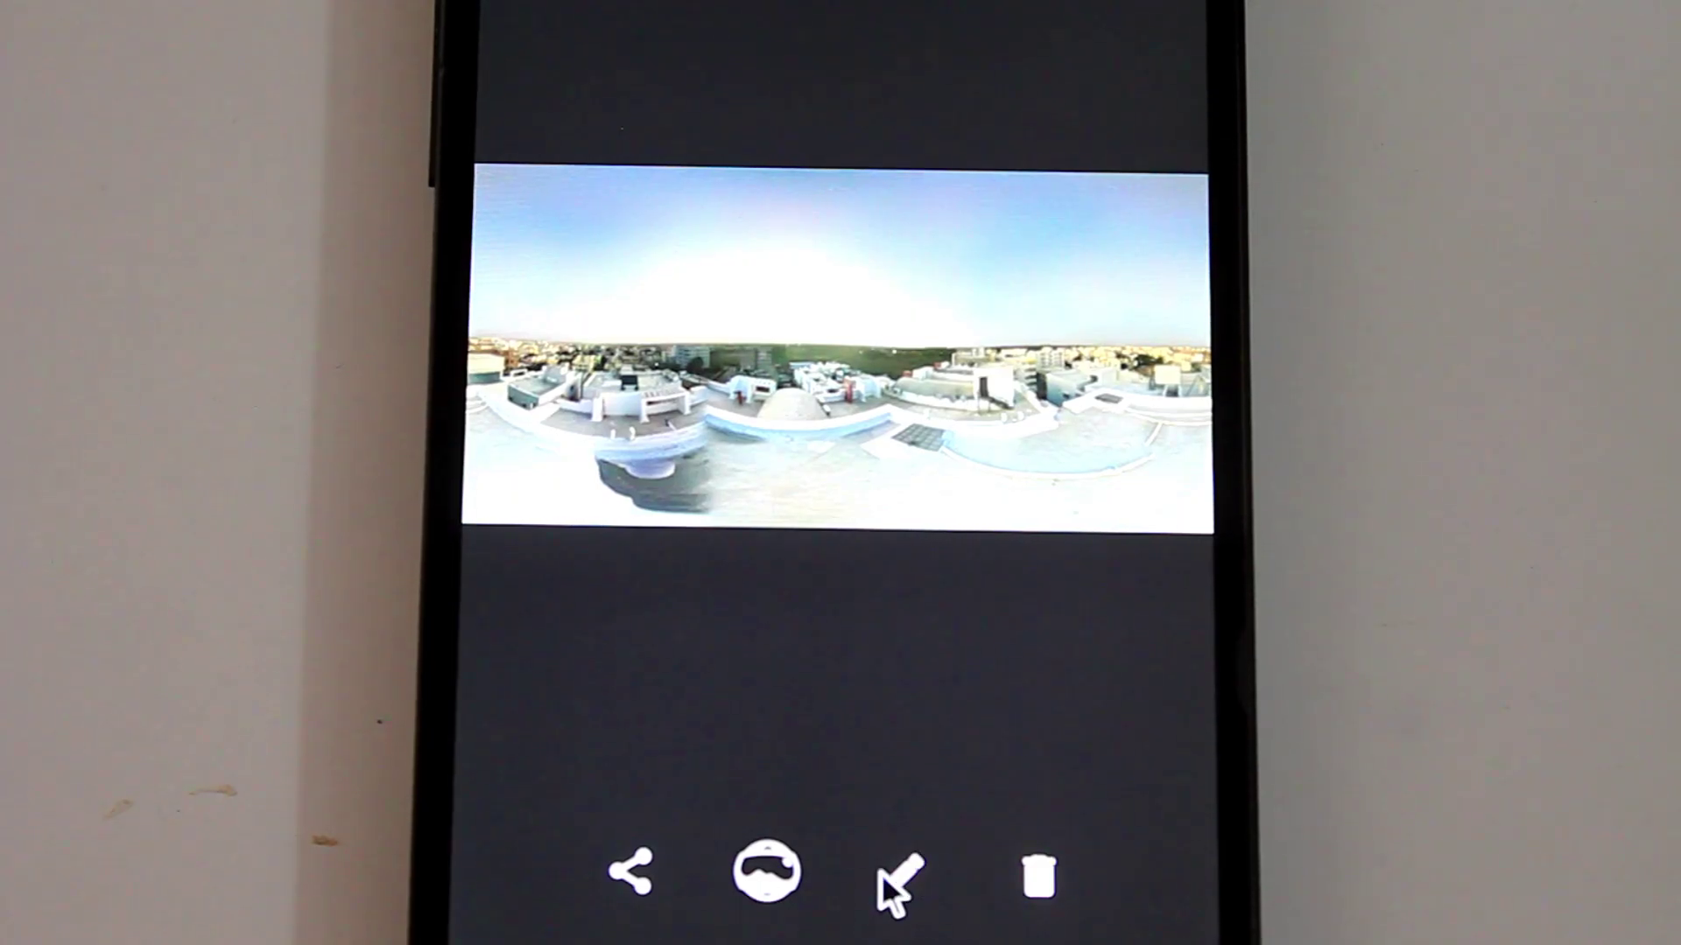
click(897, 871)
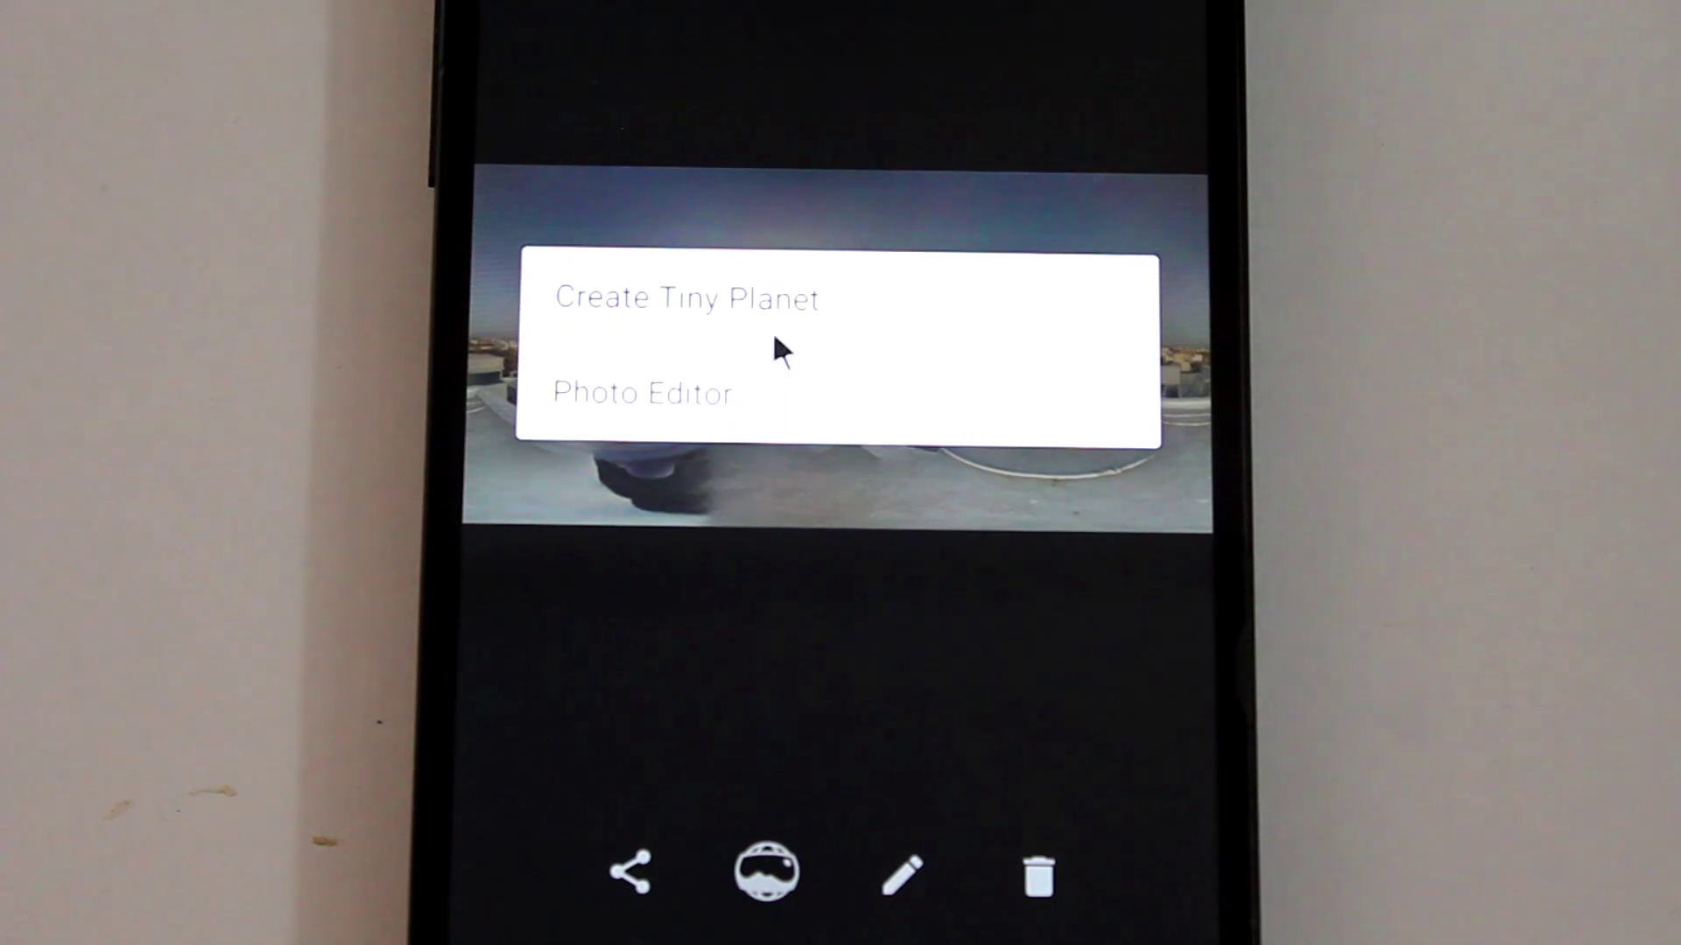